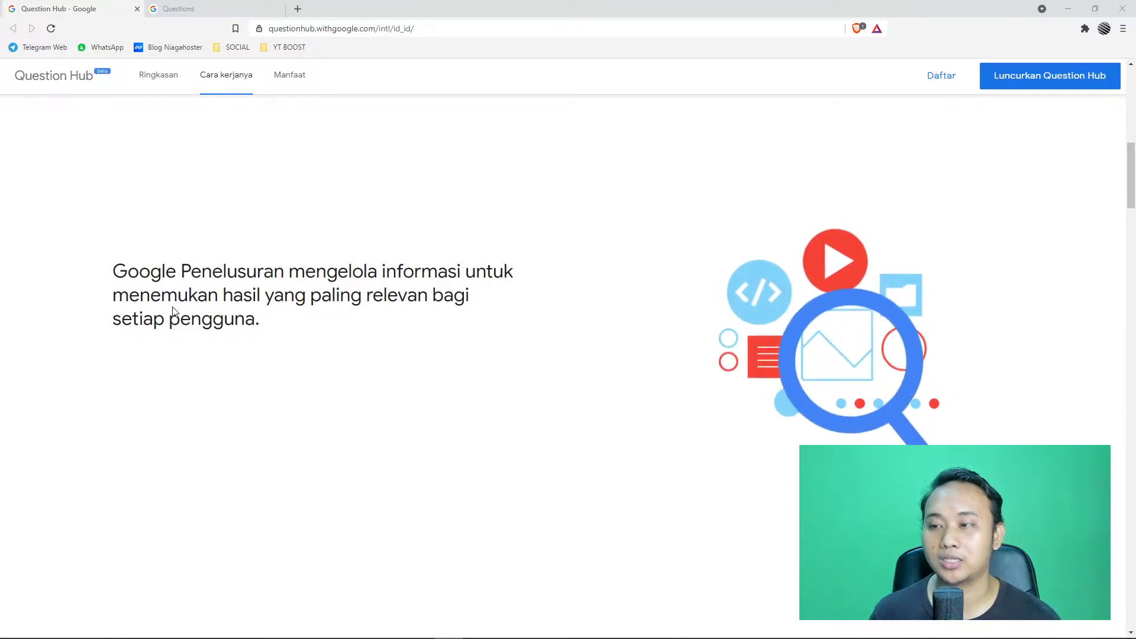
Read through the Question Hub introduction page, covering the Cara kerjanya explanation, the three Manfaat steps and the blogger testimonial.
scroll(174, 310, down, 5)
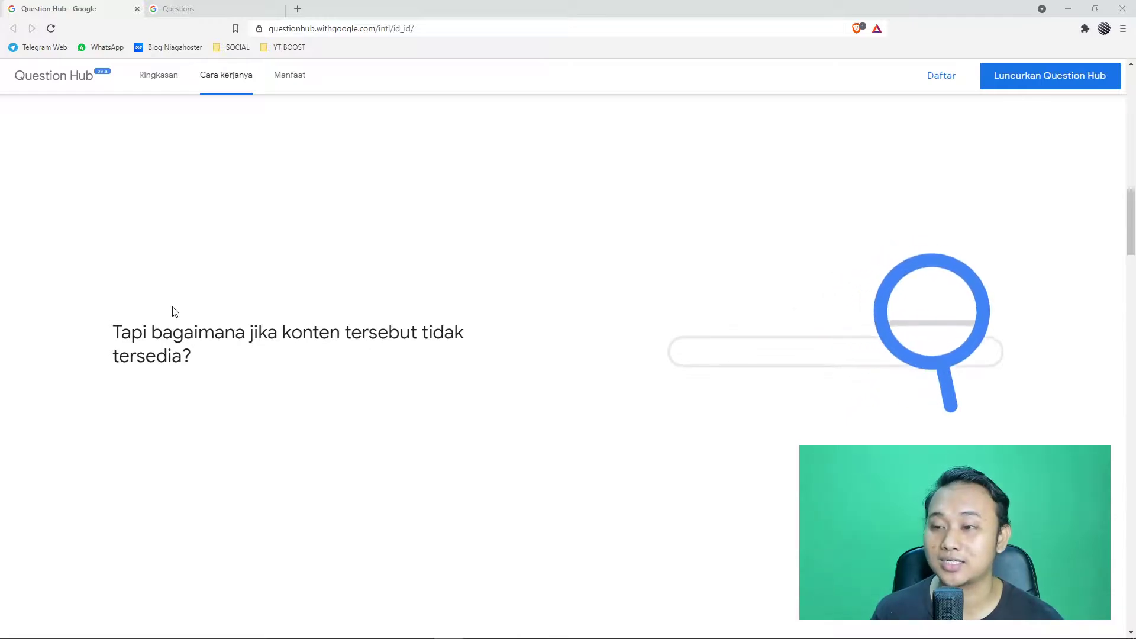
scroll(175, 311, down, 6)
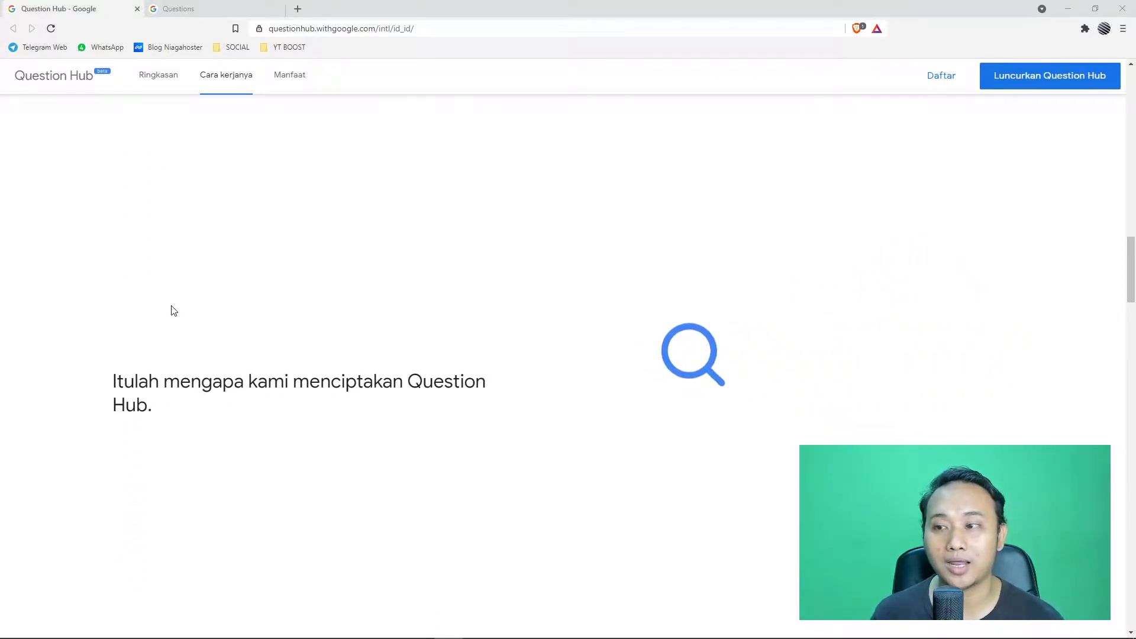
scroll(174, 311, down, 5)
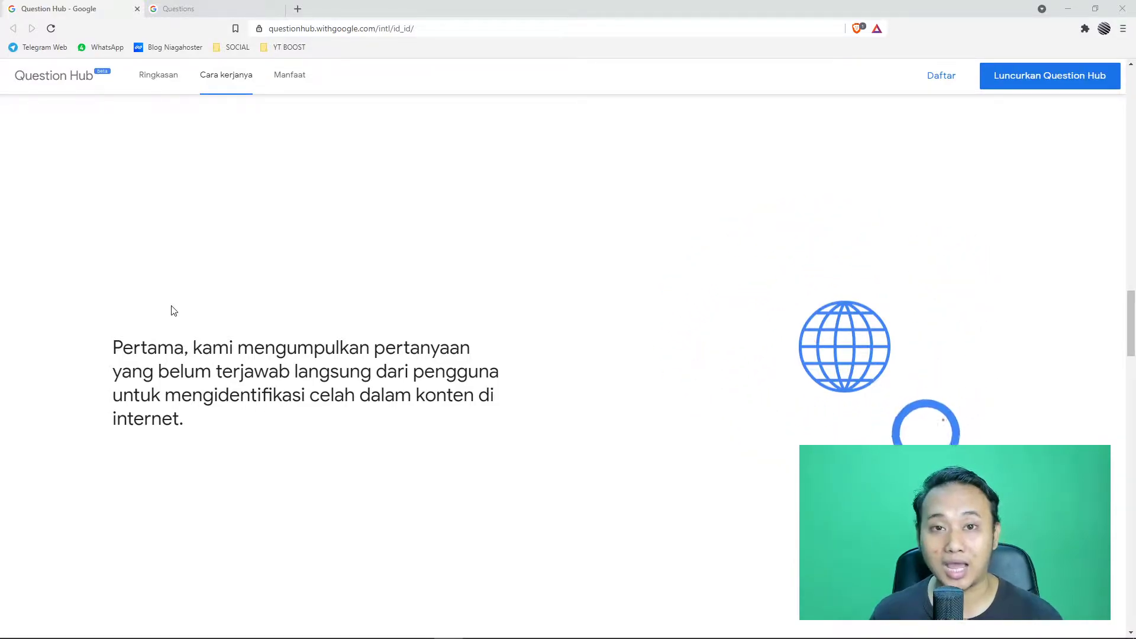
scroll(171, 308, down, 8)
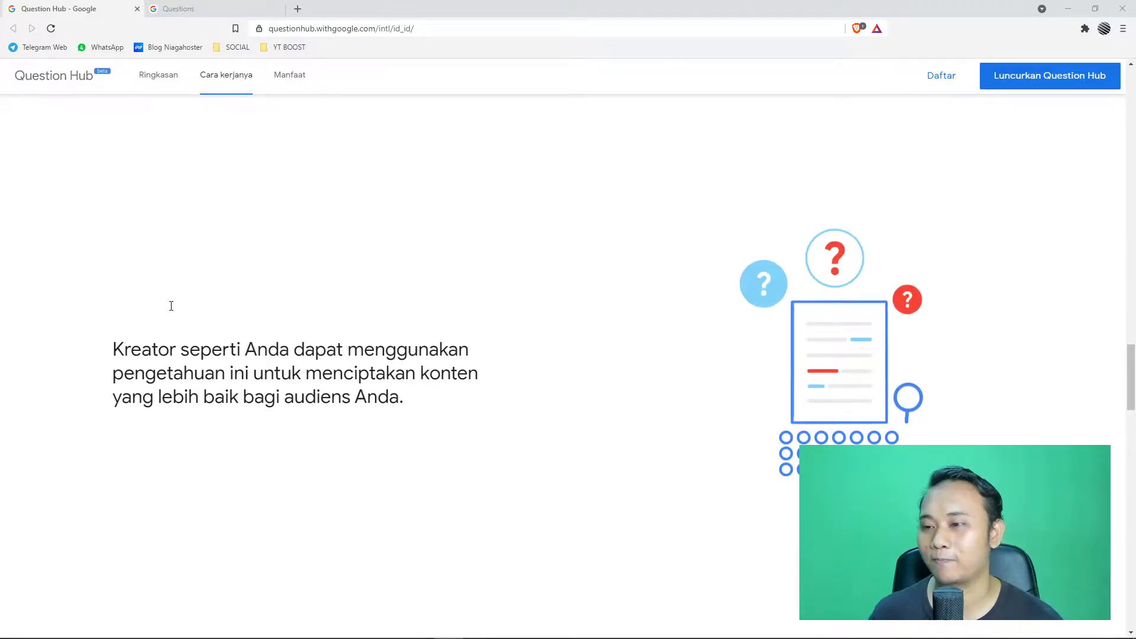
scroll(171, 305, down, 2)
scroll(171, 305, down, 3)
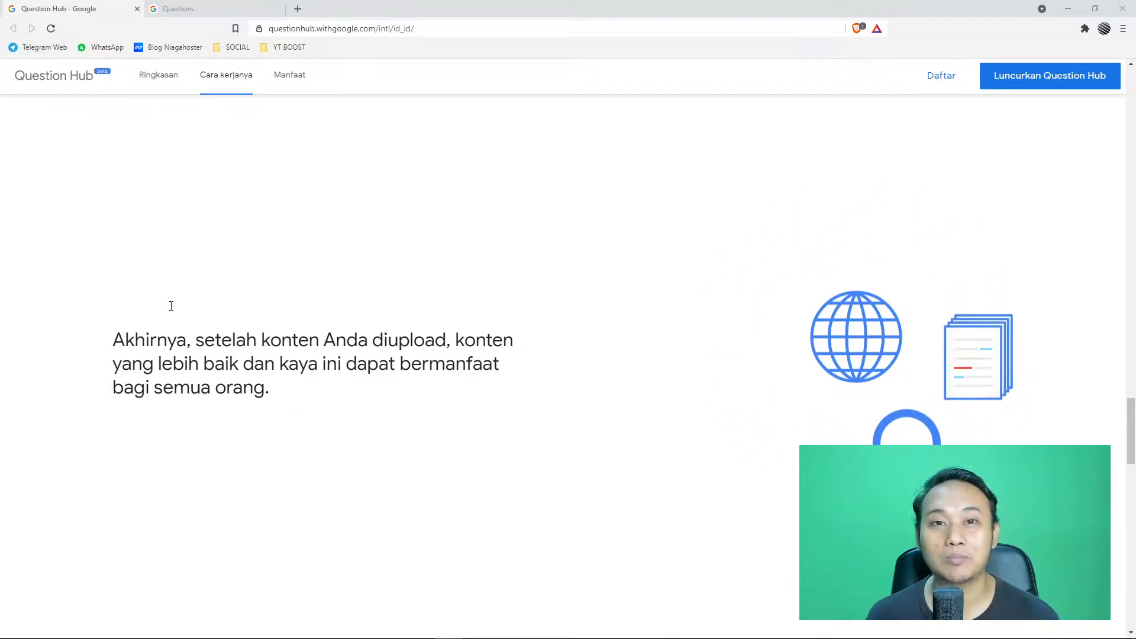
scroll(171, 306, down, 5)
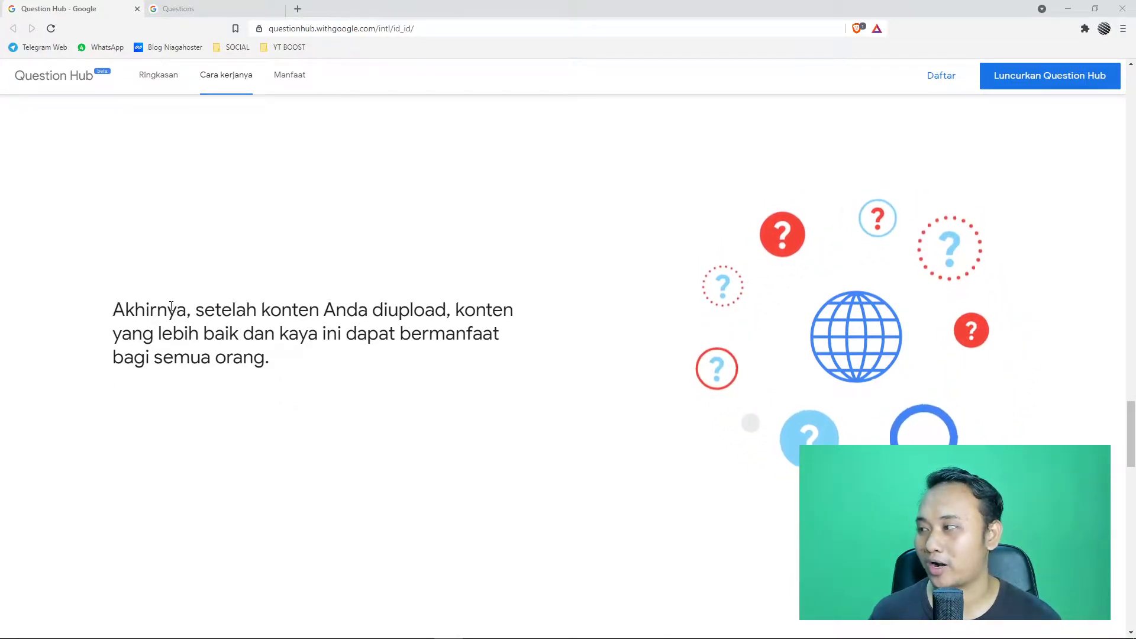
scroll(171, 306, down, 6)
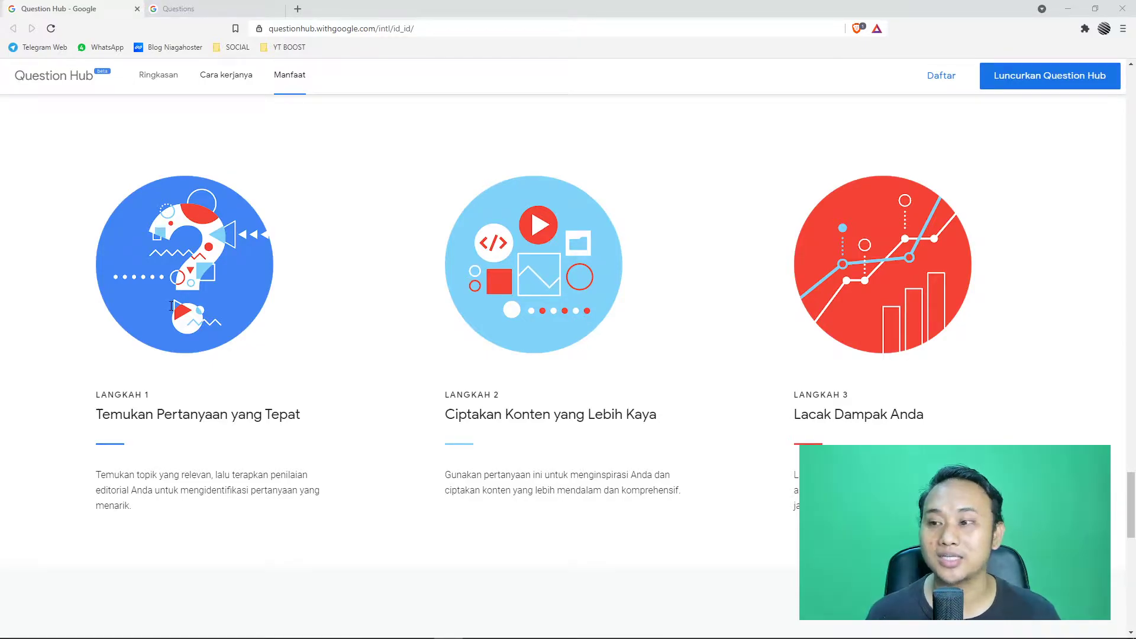
scroll(407, 371, down, 6)
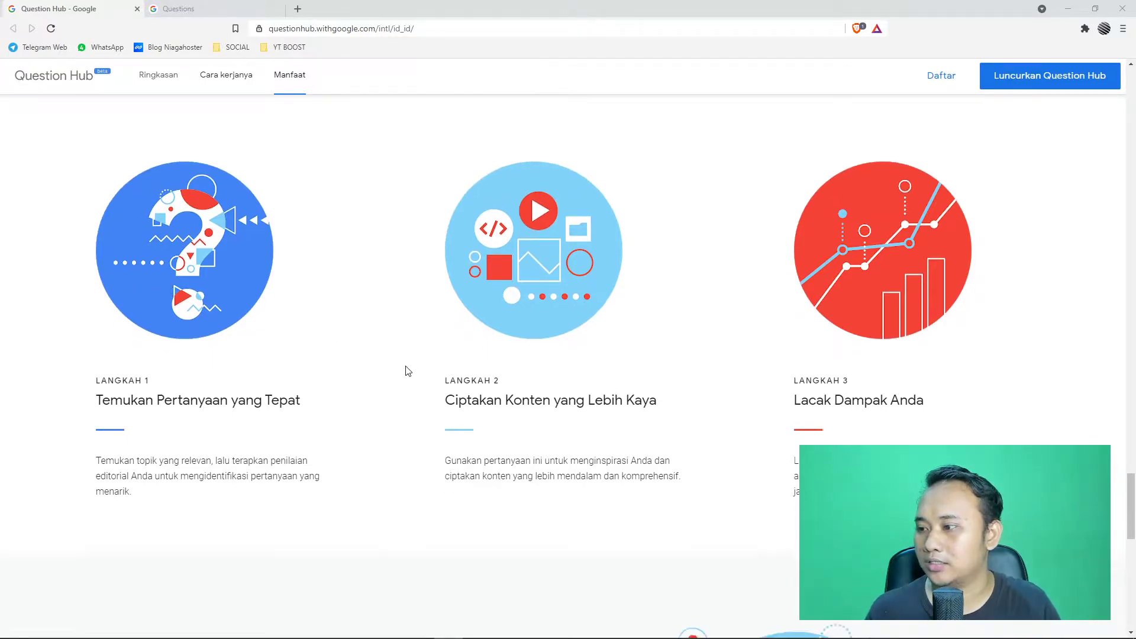
scroll(407, 370, down, 1)
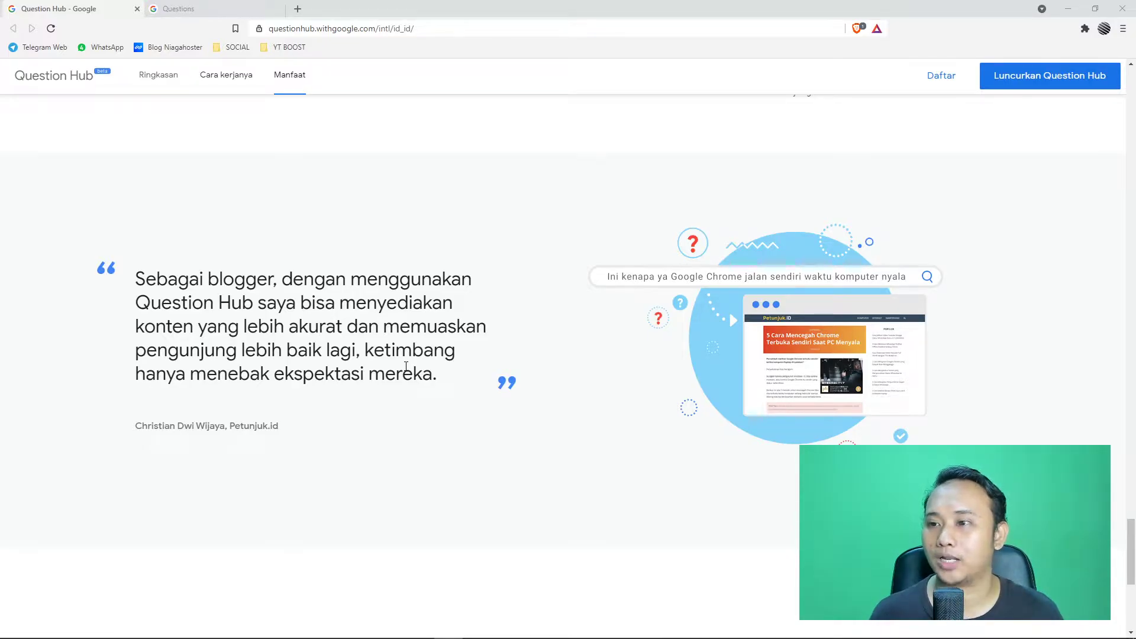
Switch to the Question Hub questions page and view the Maskapai penerbangan, Wirausahawan, Webinar and Iklan Facebook topics.
click(203, 15)
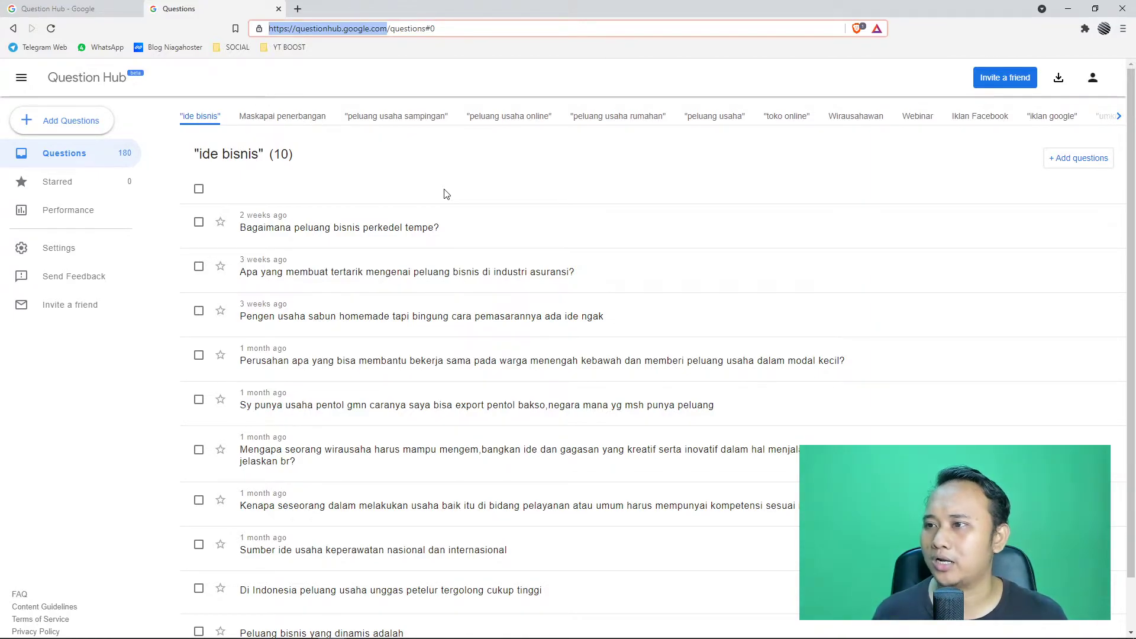
click(272, 123)
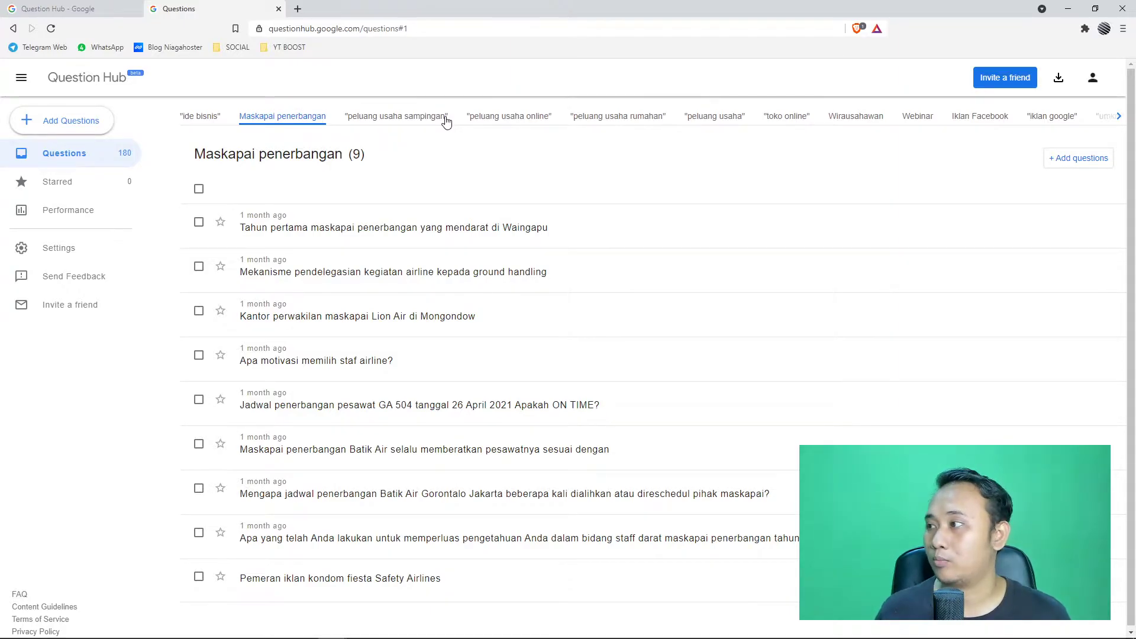
click(856, 122)
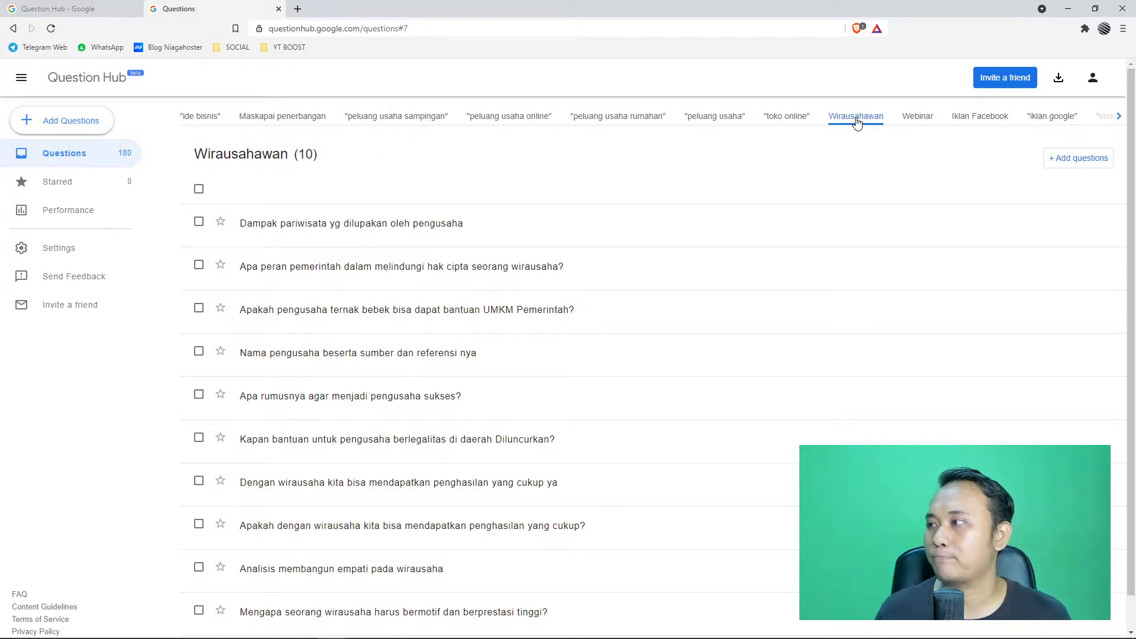
click(917, 118)
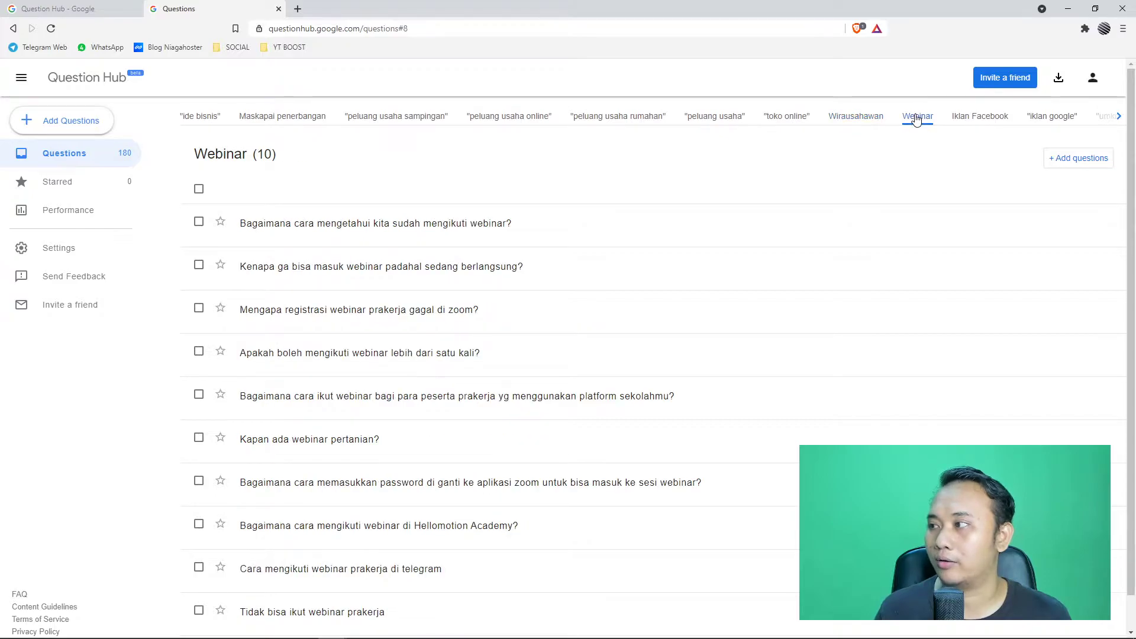
click(978, 117)
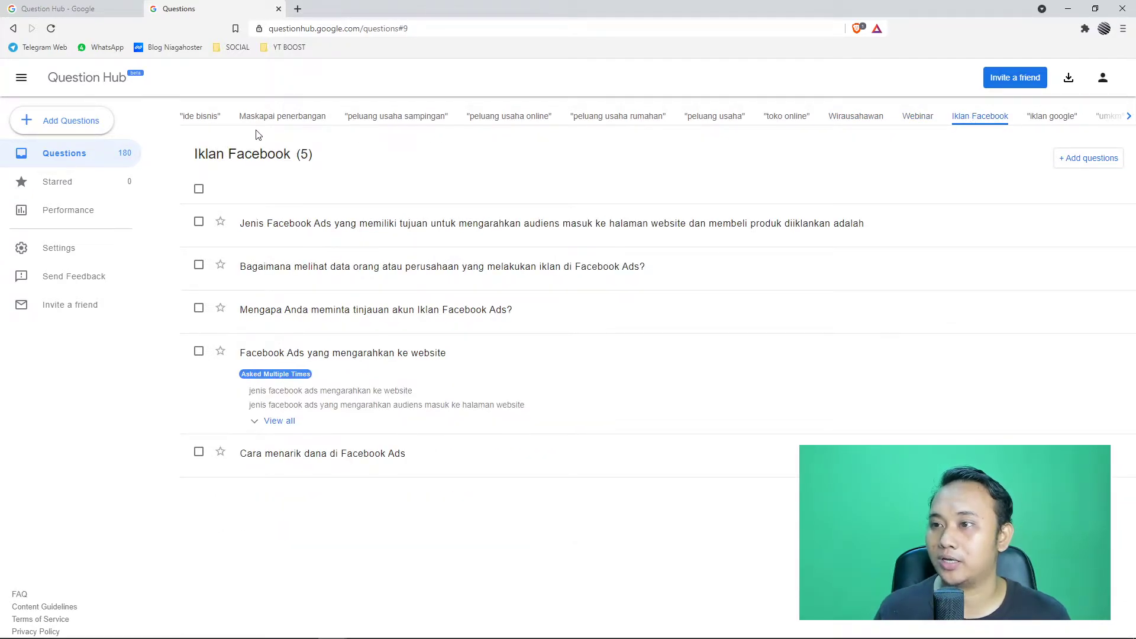
Review the questions listed under the "ide bisnis", "peluang usaha sampingan" and "peluang usaha online" topics.
click(210, 120)
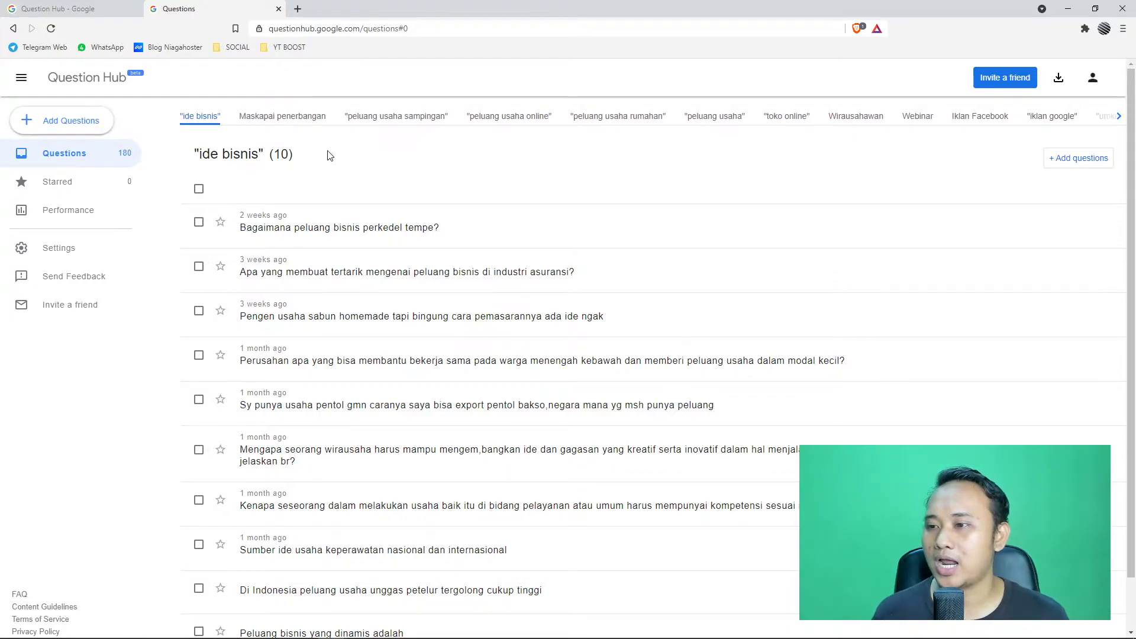
scroll(411, 296, down, 1)
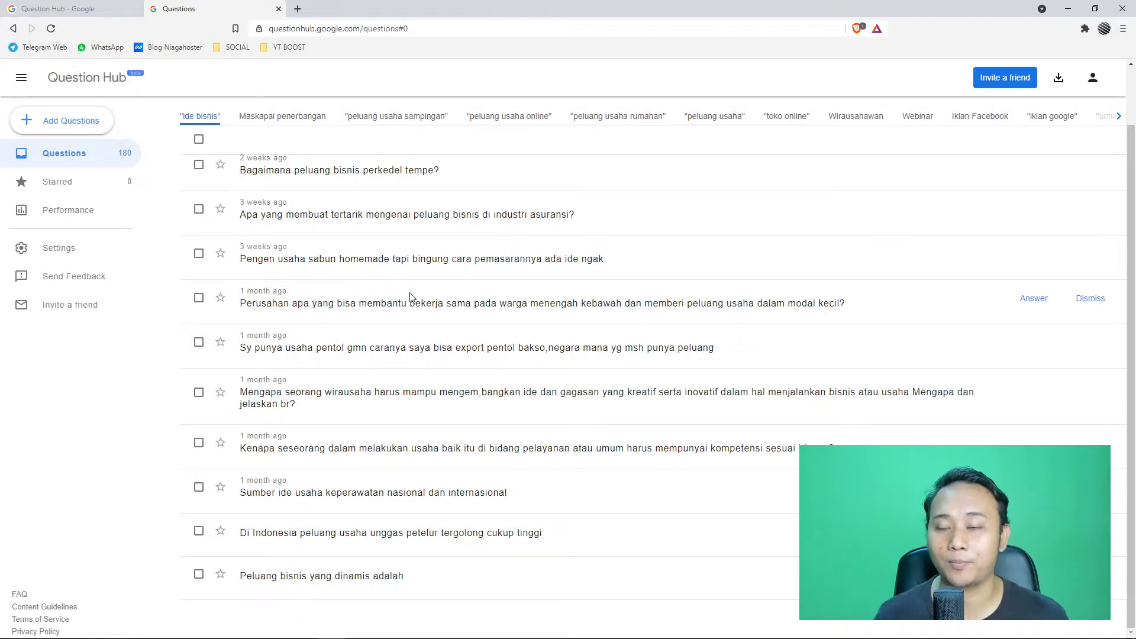
click(398, 118)
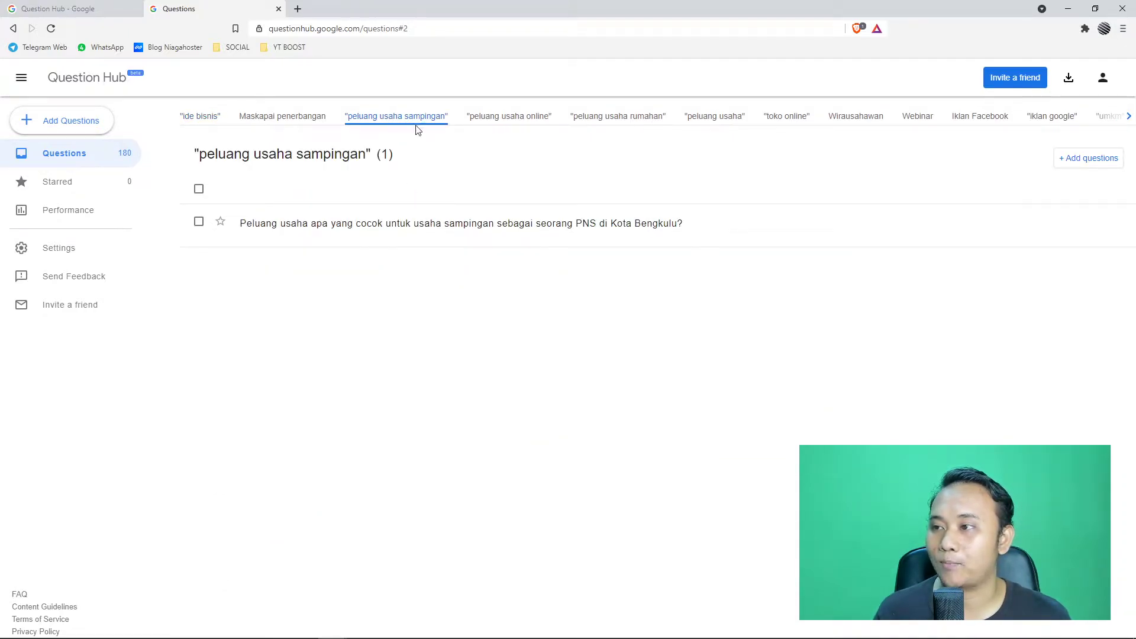
mouse_move(325, 229)
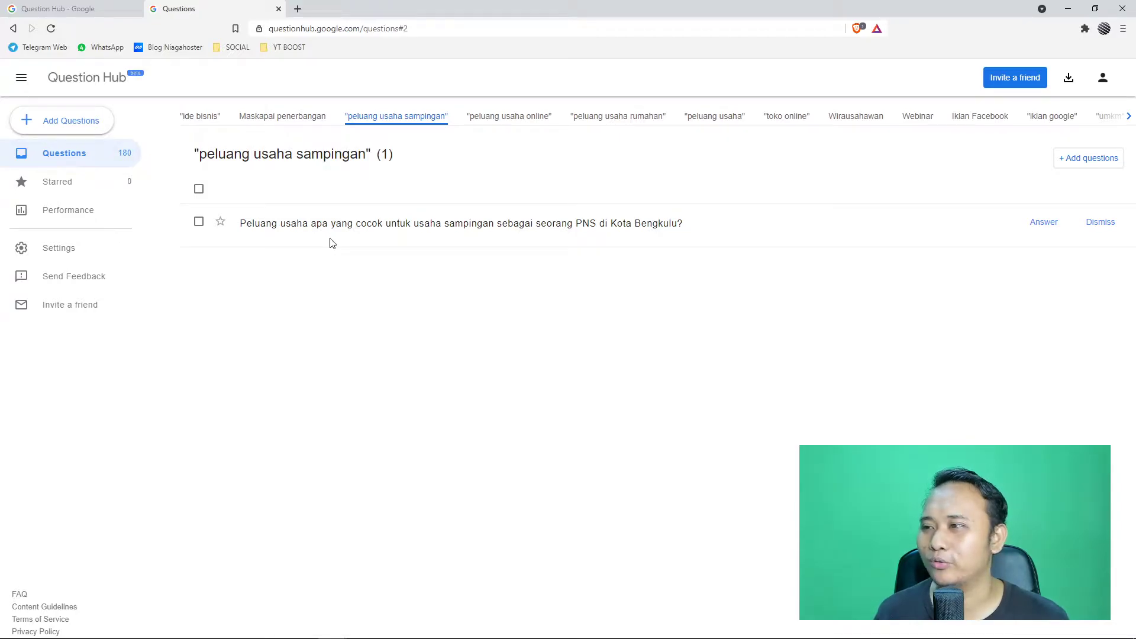
click(498, 117)
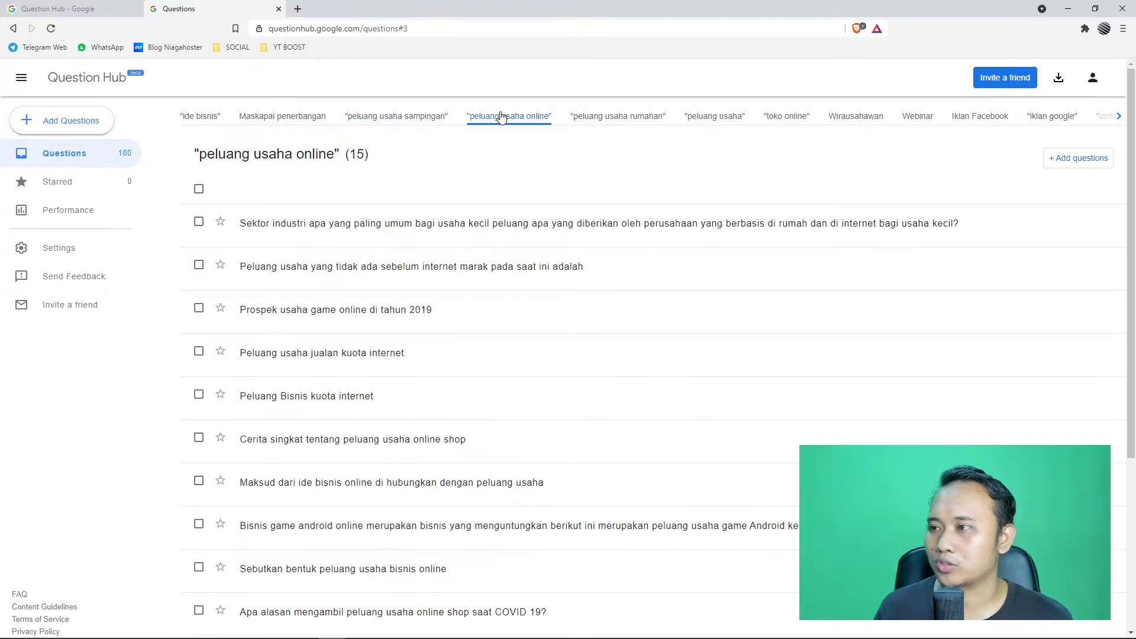
scroll(358, 316, down, 1)
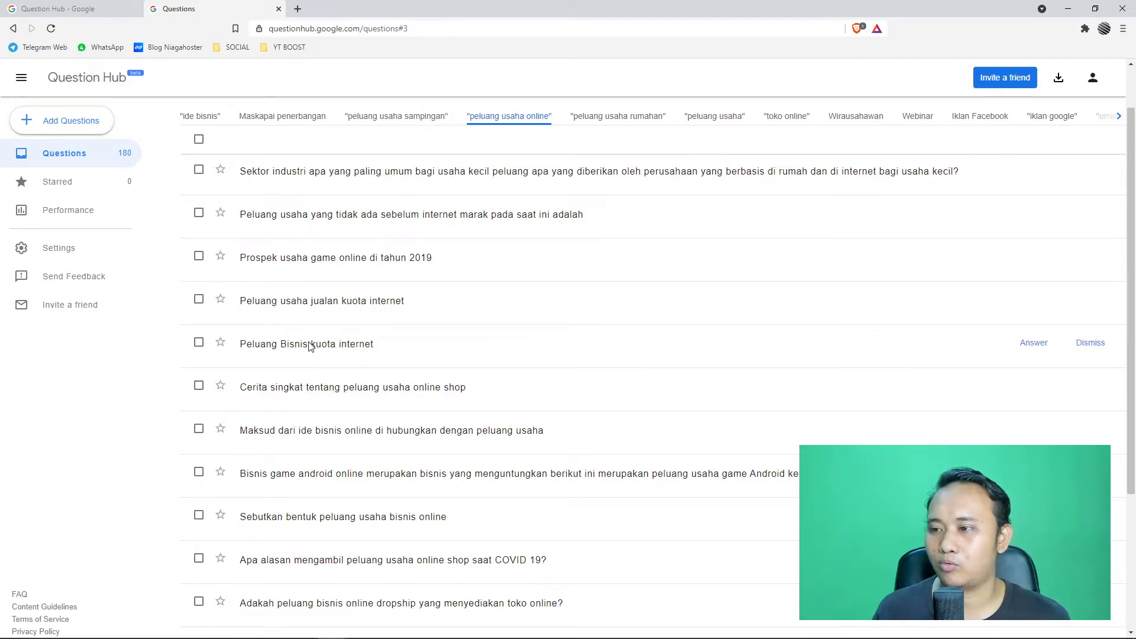
scroll(364, 356, down, 2)
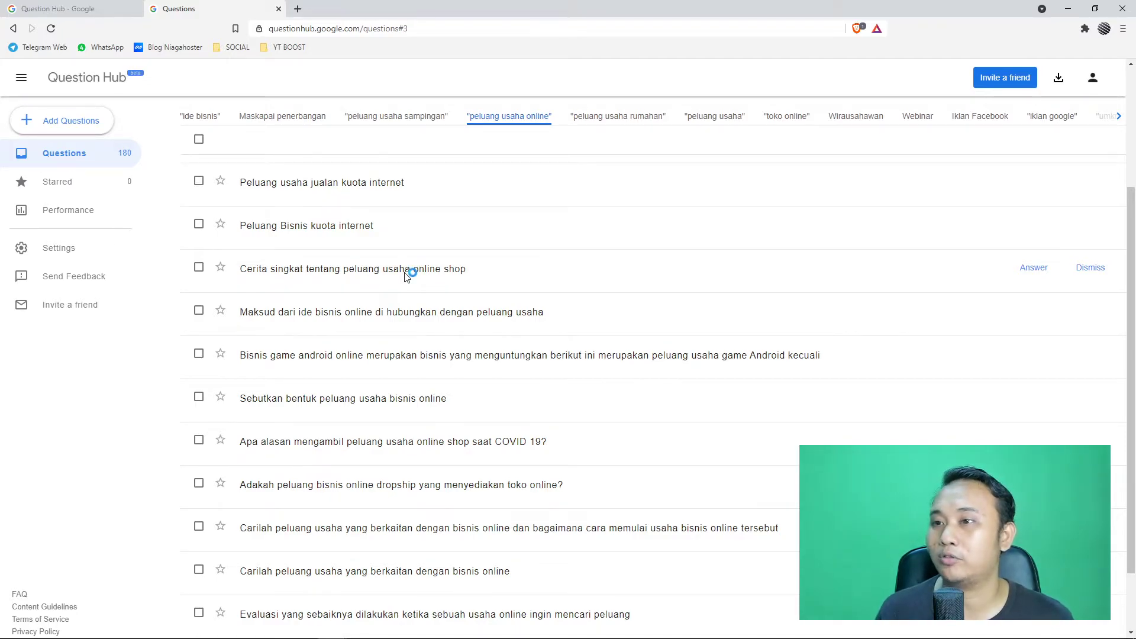
Start adding questions and open the Real Estate category from the list of topic categories.
click(74, 130)
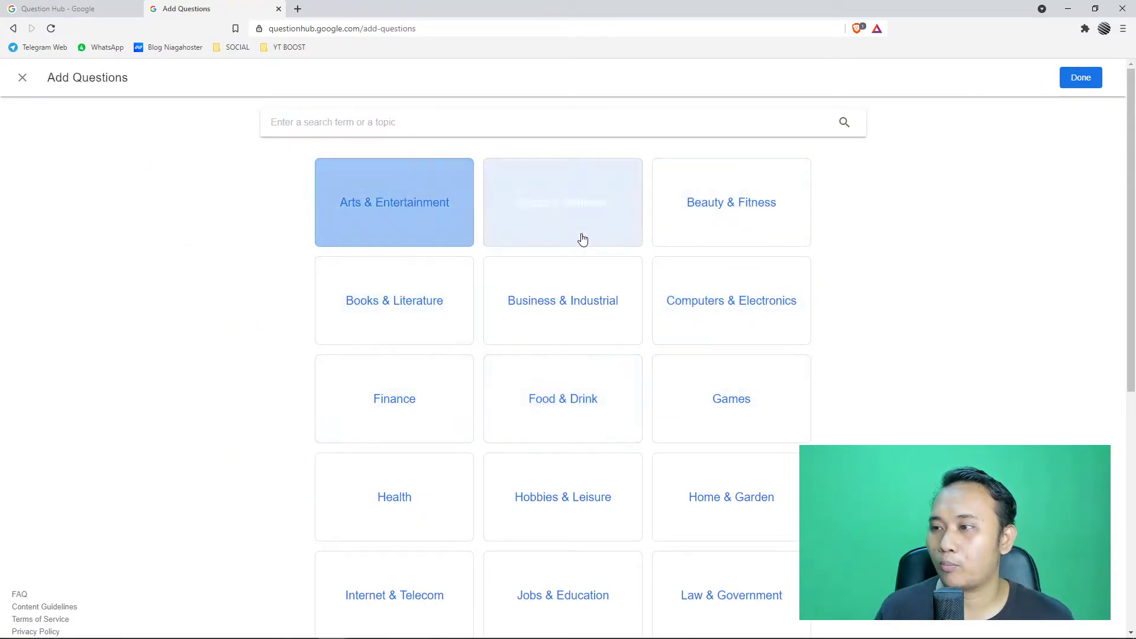
click(515, 330)
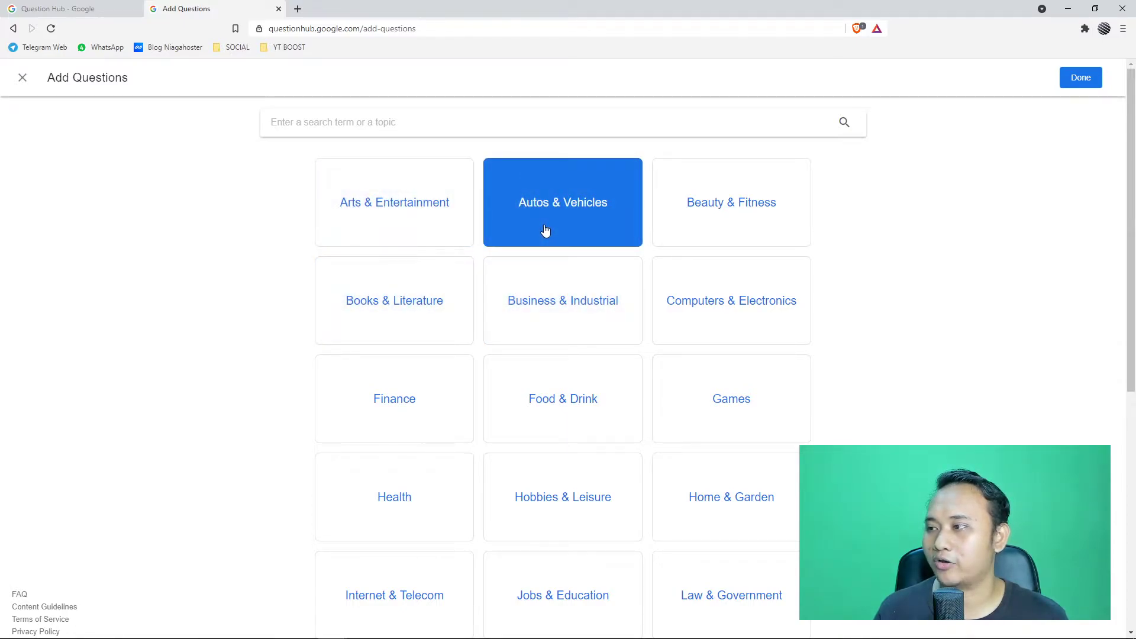
scroll(524, 272, down, 7)
scroll(247, 389, down, 1)
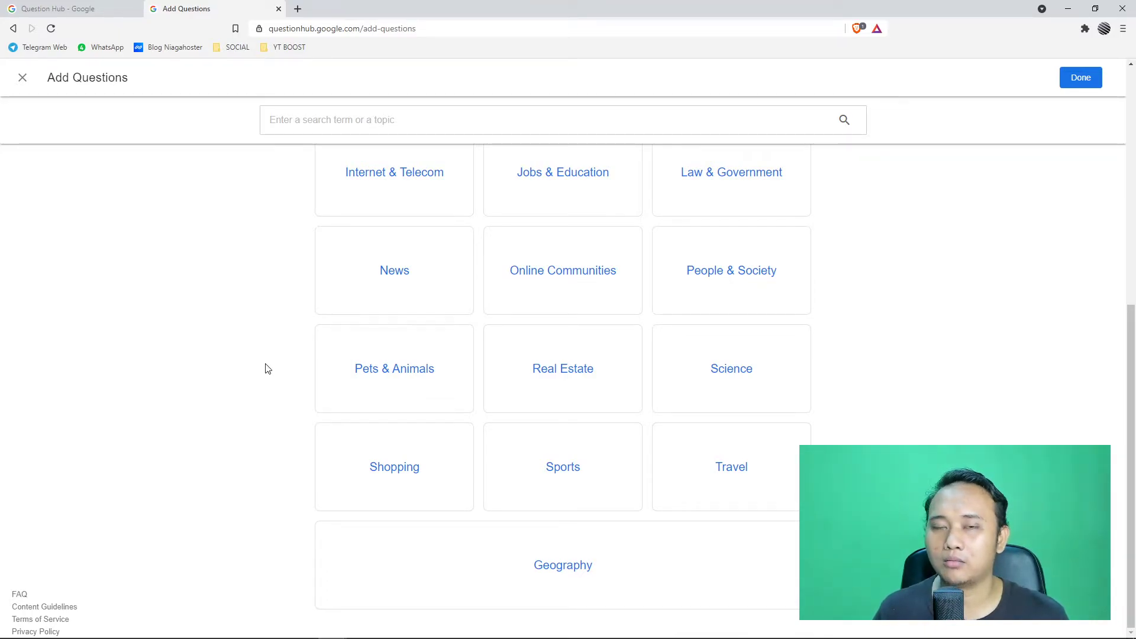
click(562, 380)
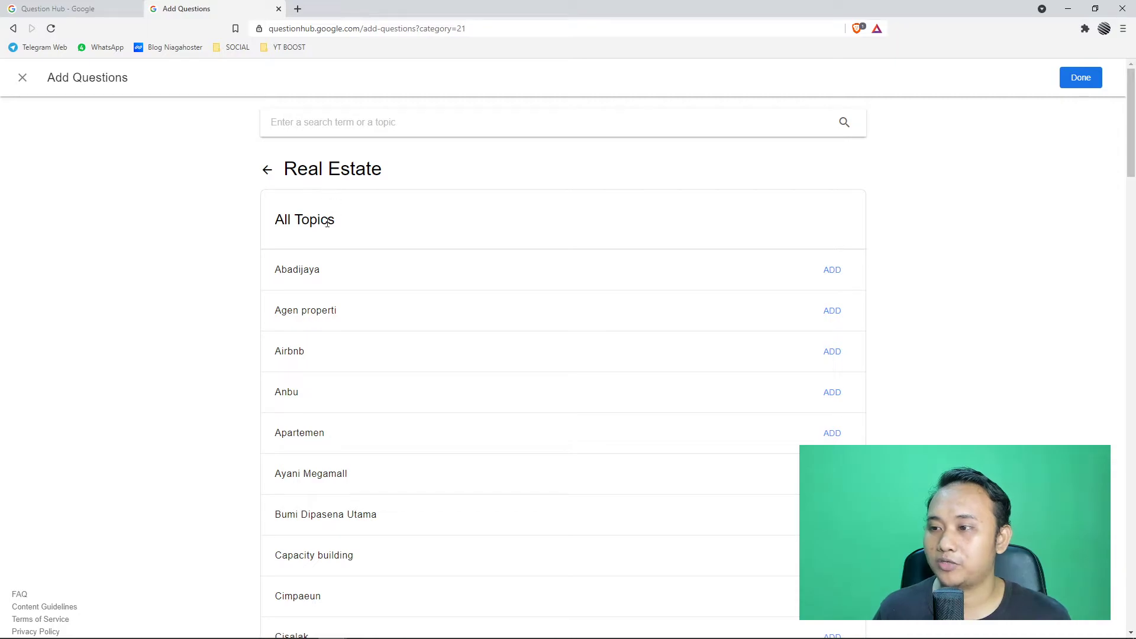
Add the questions for the Apartemen topic from the Real Estate topics and finish adding questions.
scroll(322, 239, down, 2)
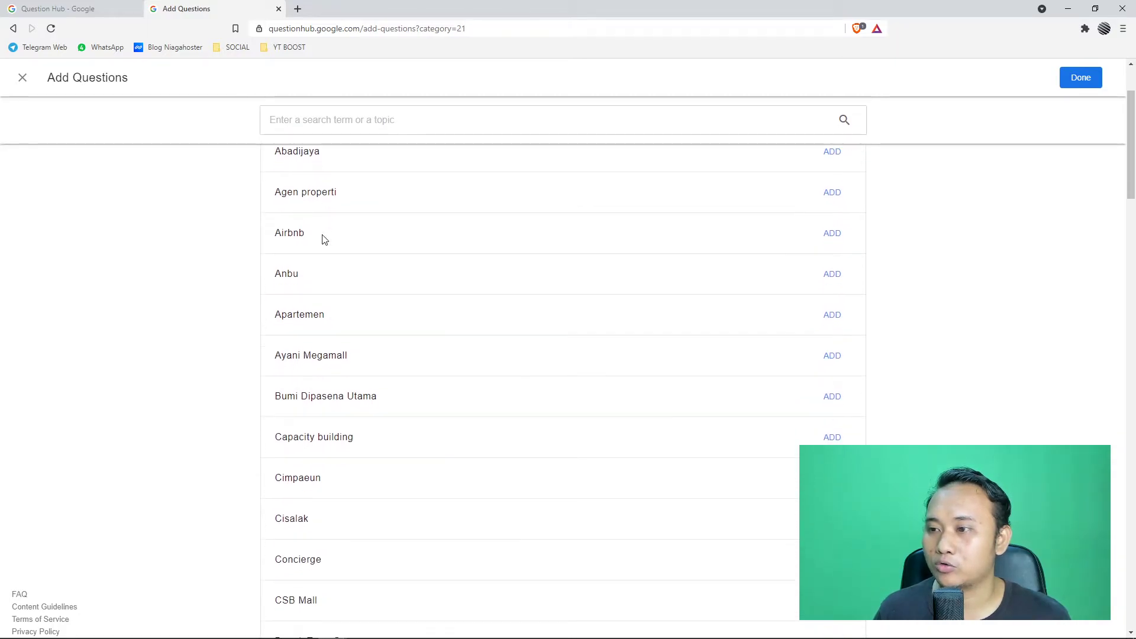
scroll(322, 238, up, 1)
scroll(316, 254, down, 2)
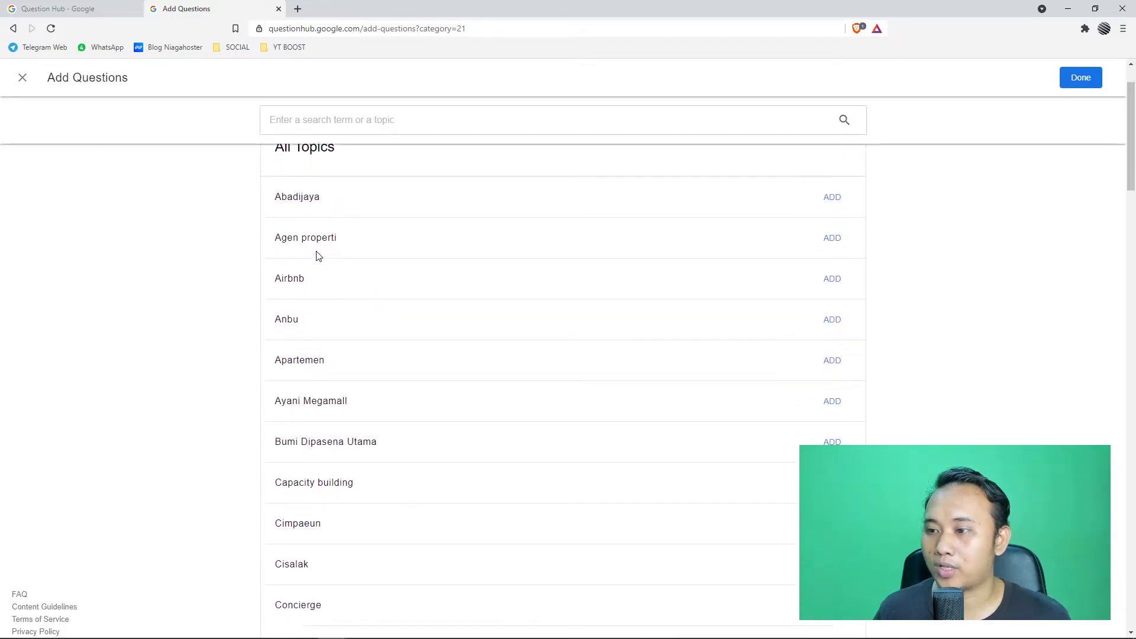
scroll(310, 303, down, 7)
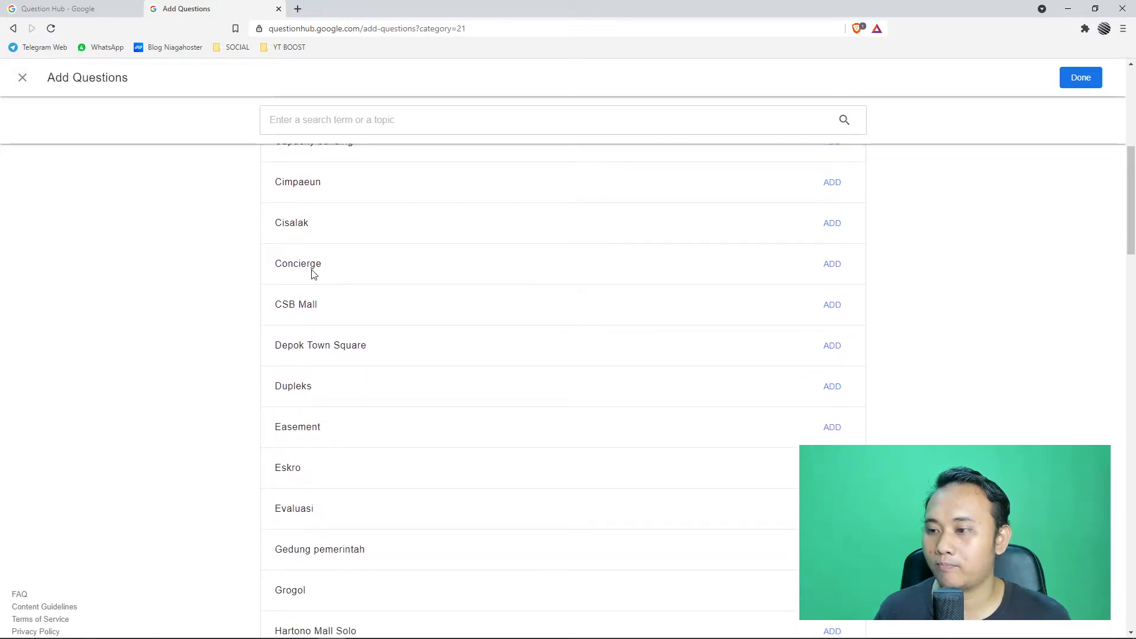
scroll(313, 274, down, 1)
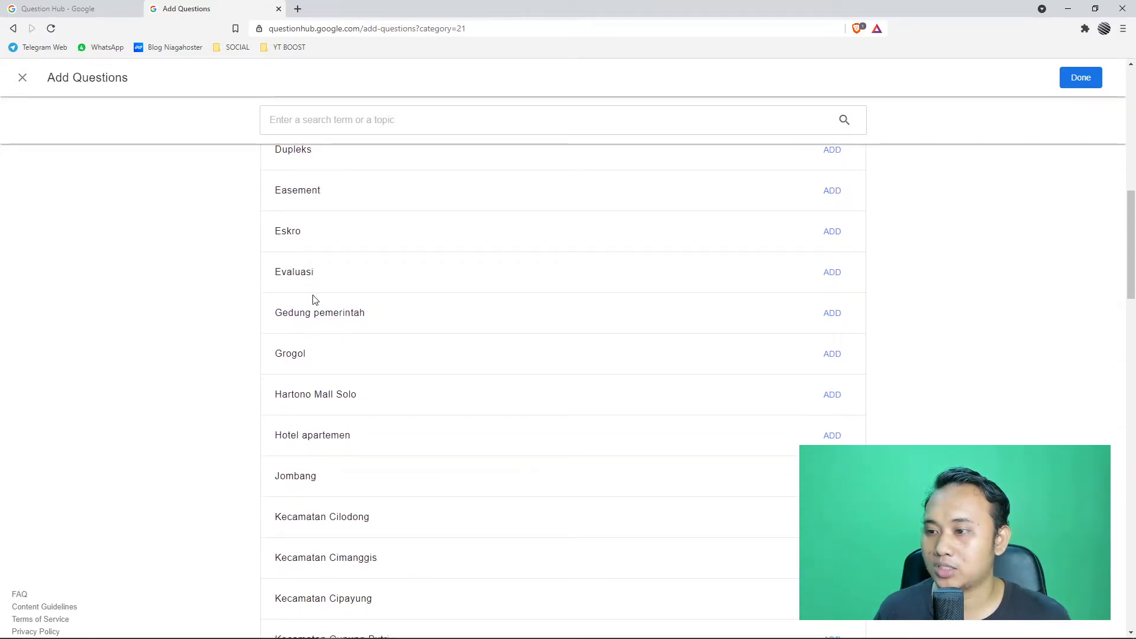
scroll(308, 343, down, 9)
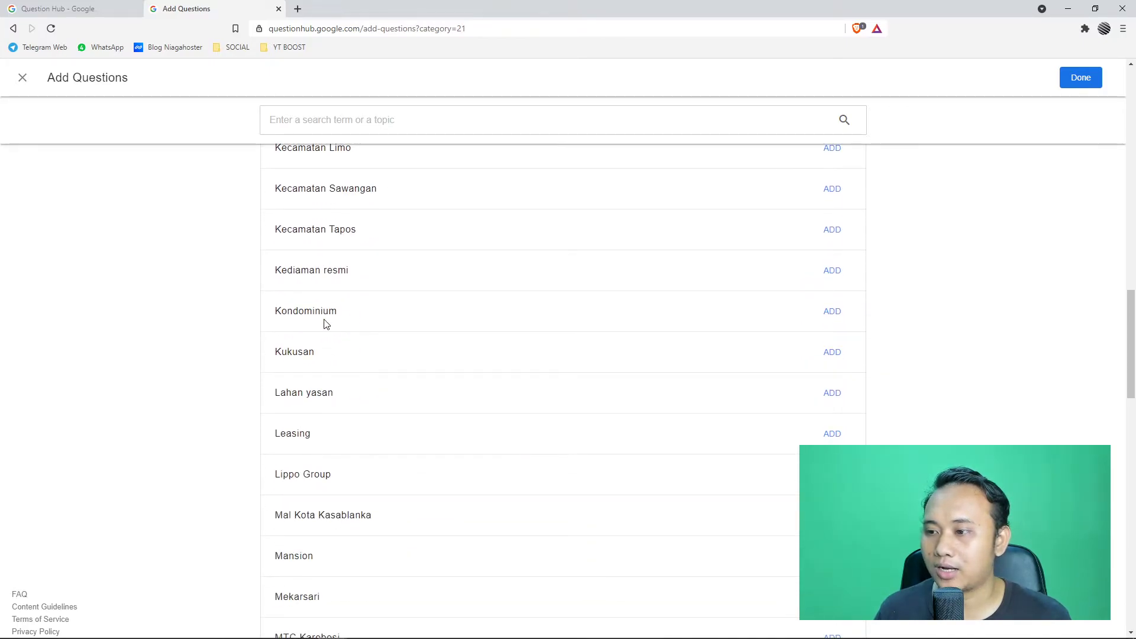
scroll(326, 323, up, 20)
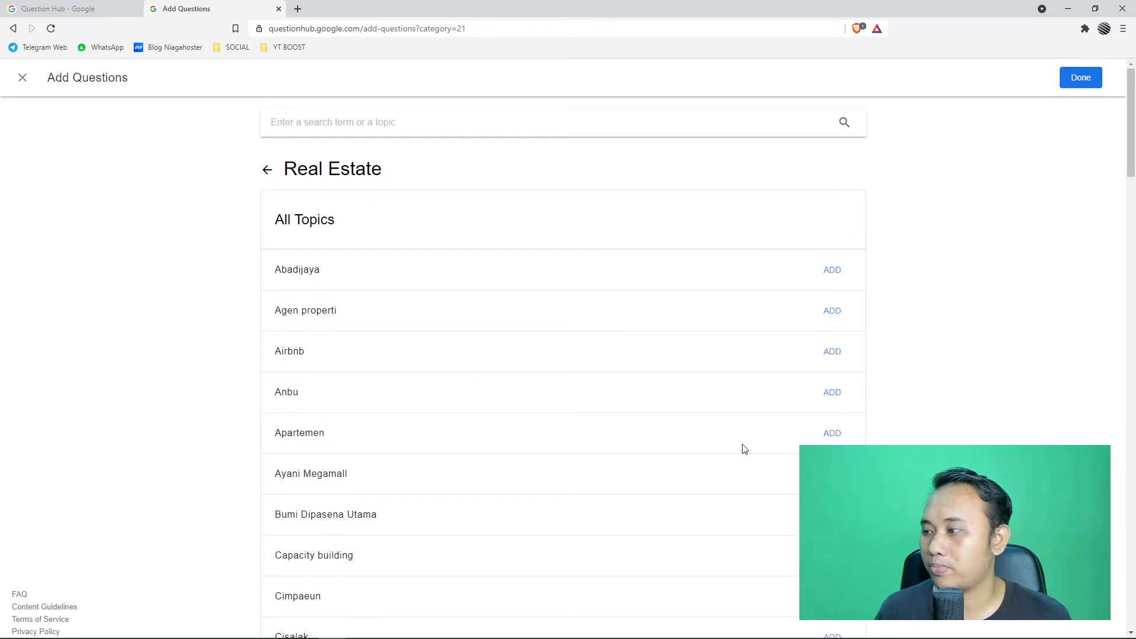
click(834, 435)
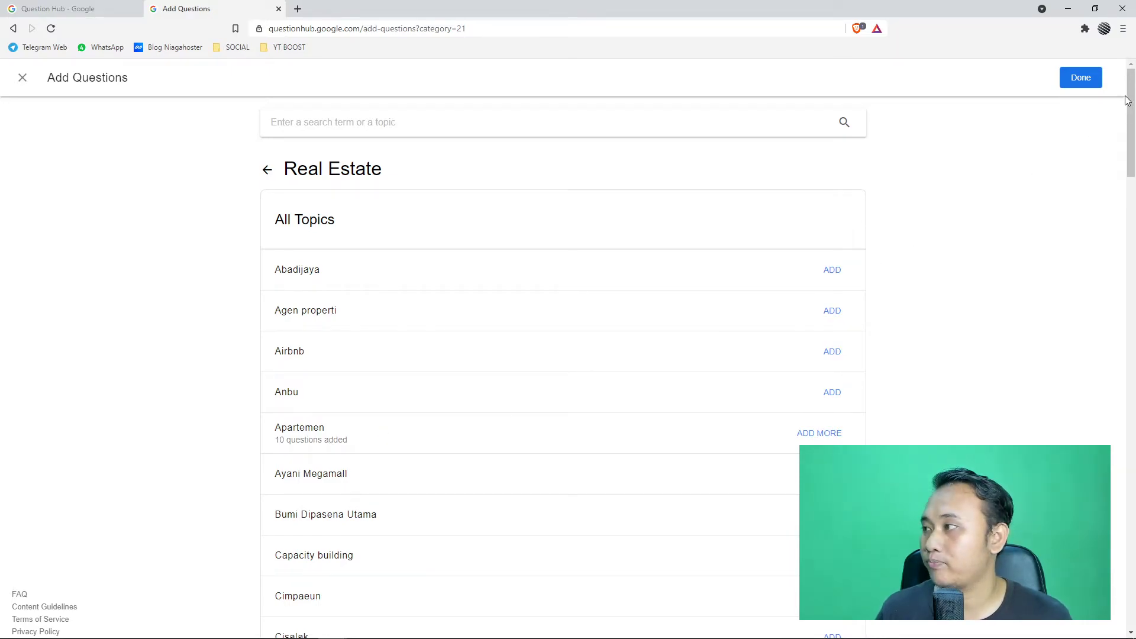
click(1082, 81)
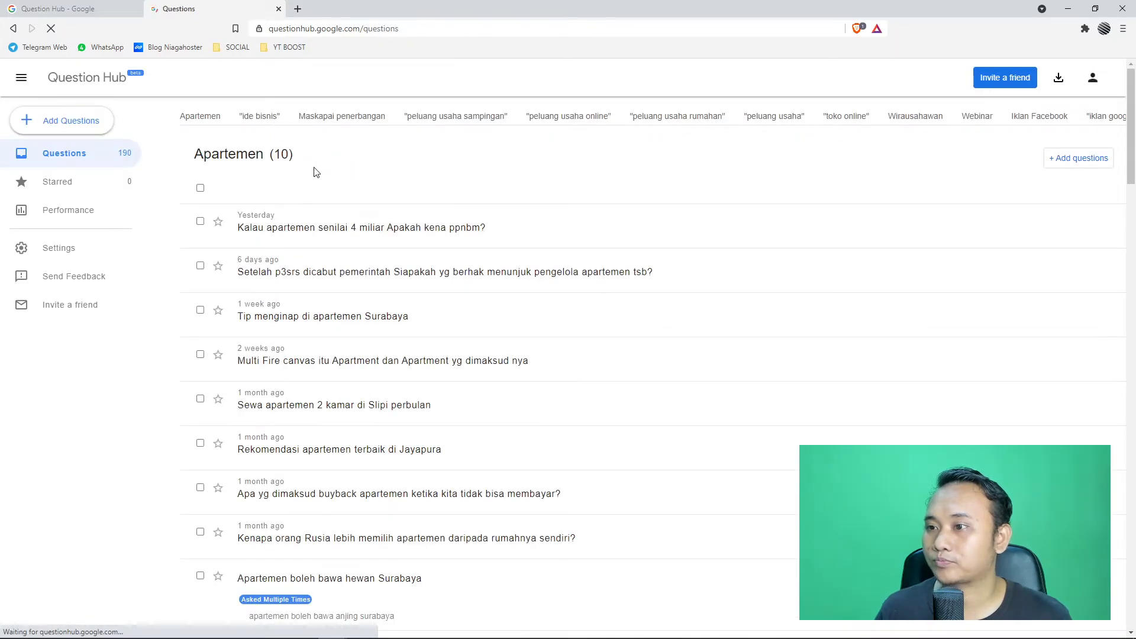
Open the Apartemen topic and look through its added questions.
click(201, 117)
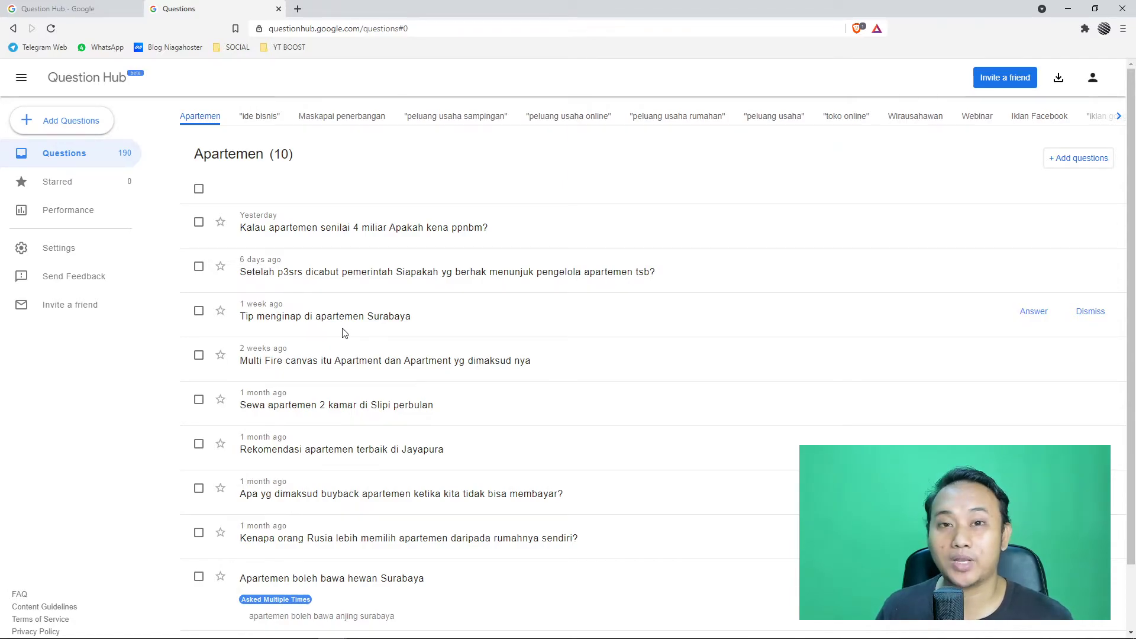
scroll(343, 331, down, 2)
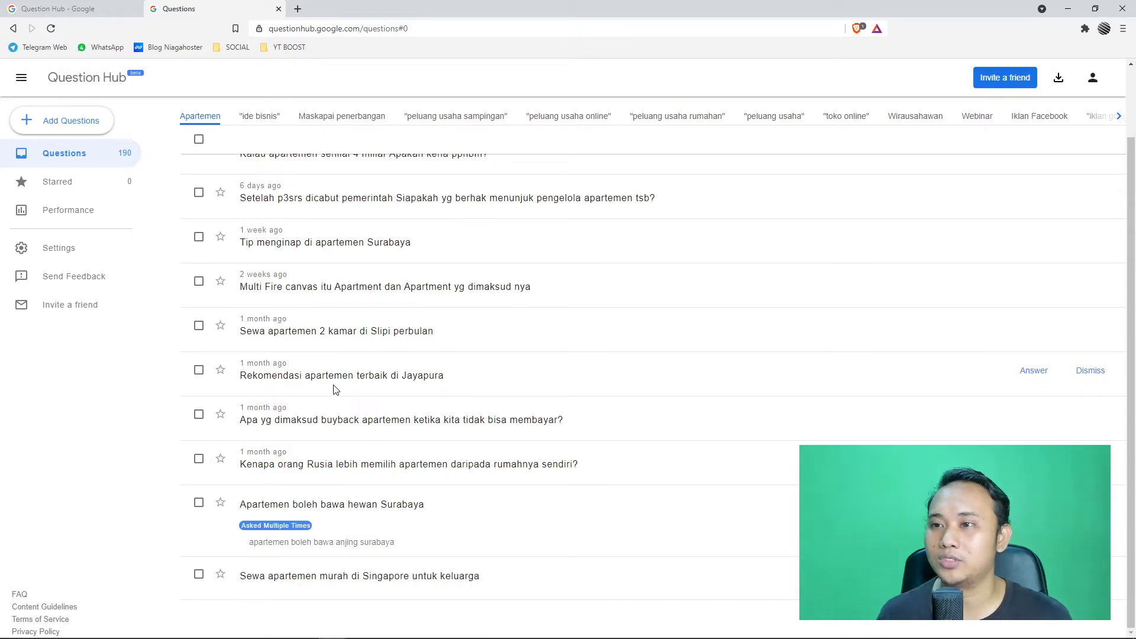
Start adding questions and search for the topic "wisata hemat".
click(98, 130)
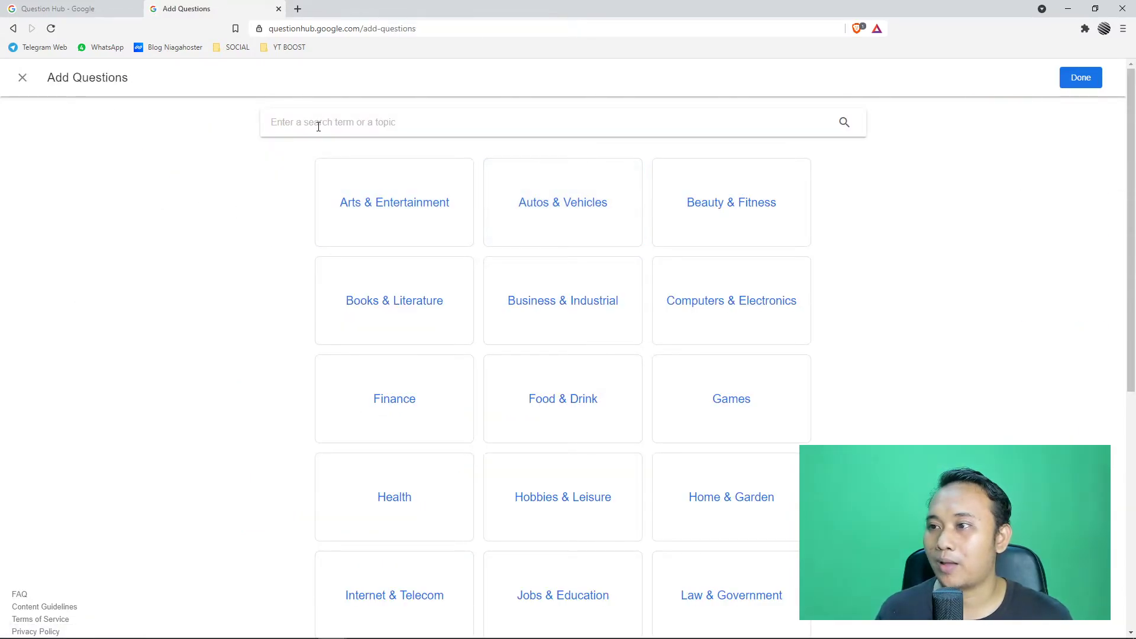
text(wis)
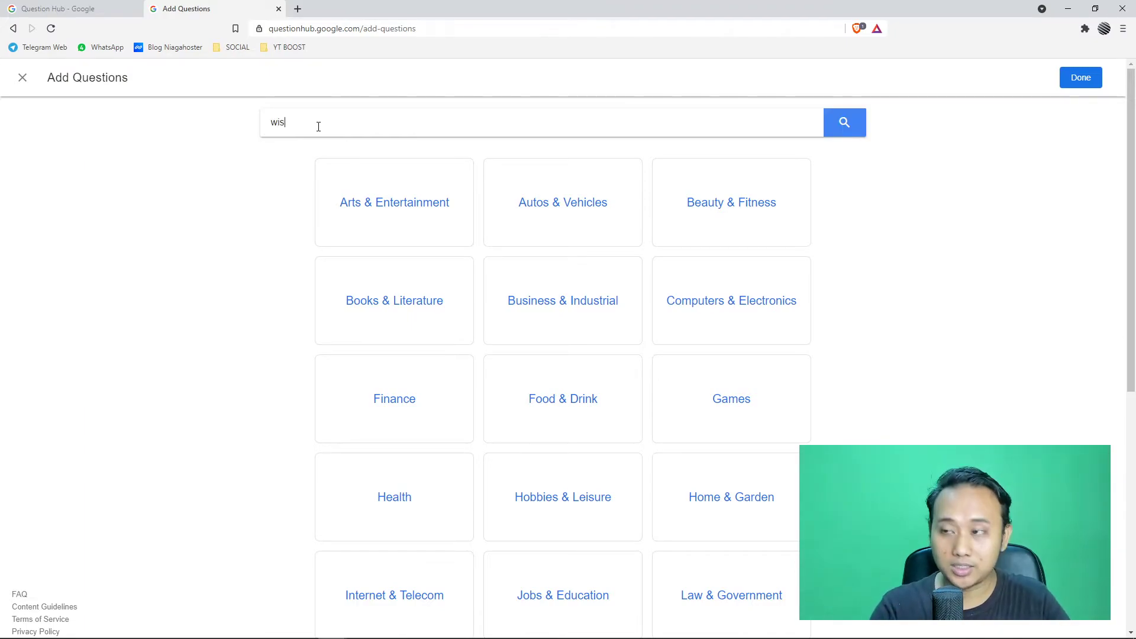
text(ata hemat)
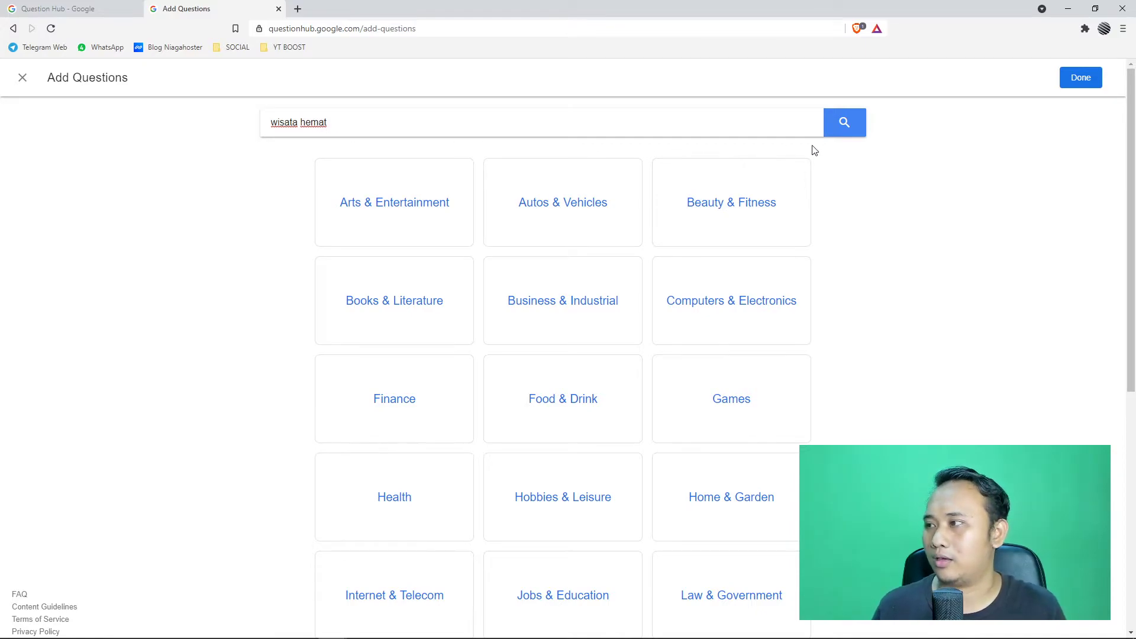
click(844, 125)
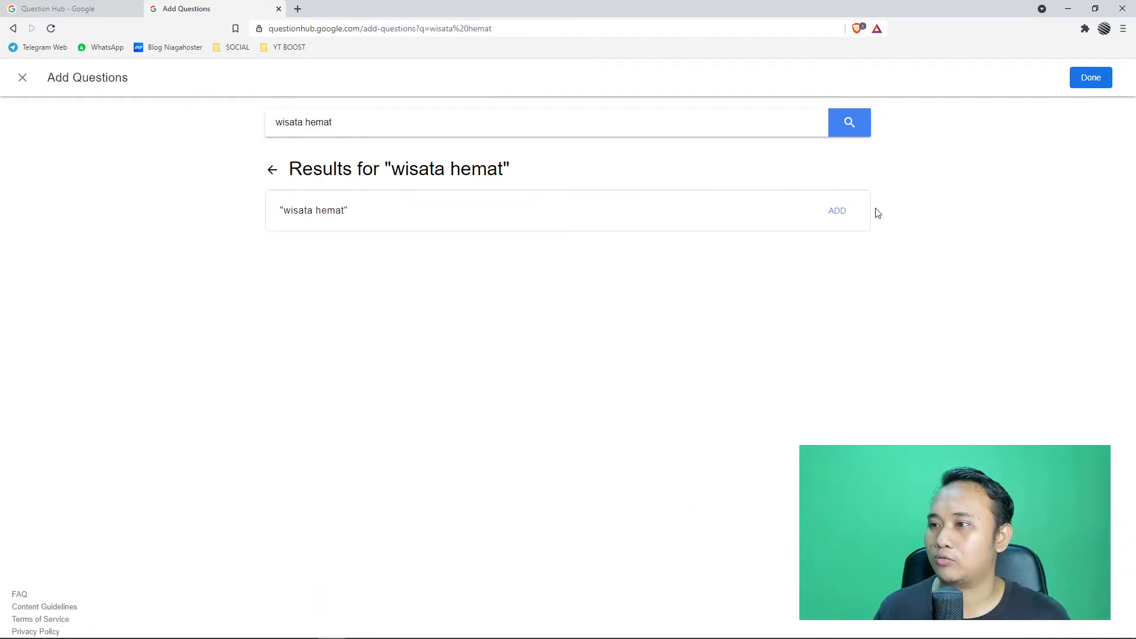
Add the questions for the "wisata hemat" topic, finish adding, and look through the added questions.
click(837, 212)
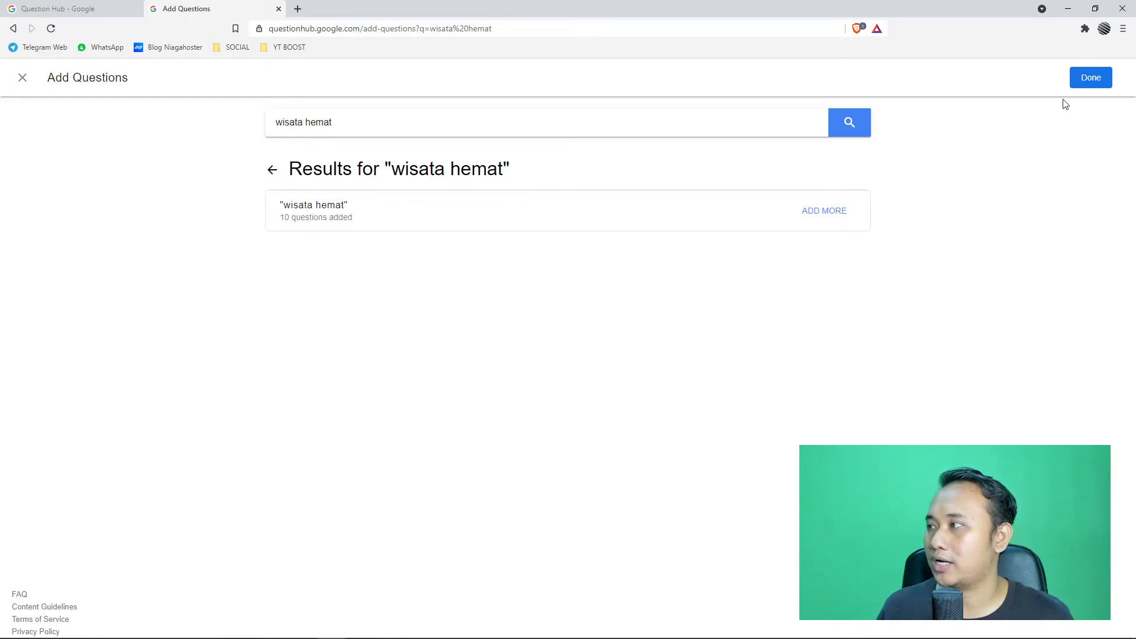
click(1089, 84)
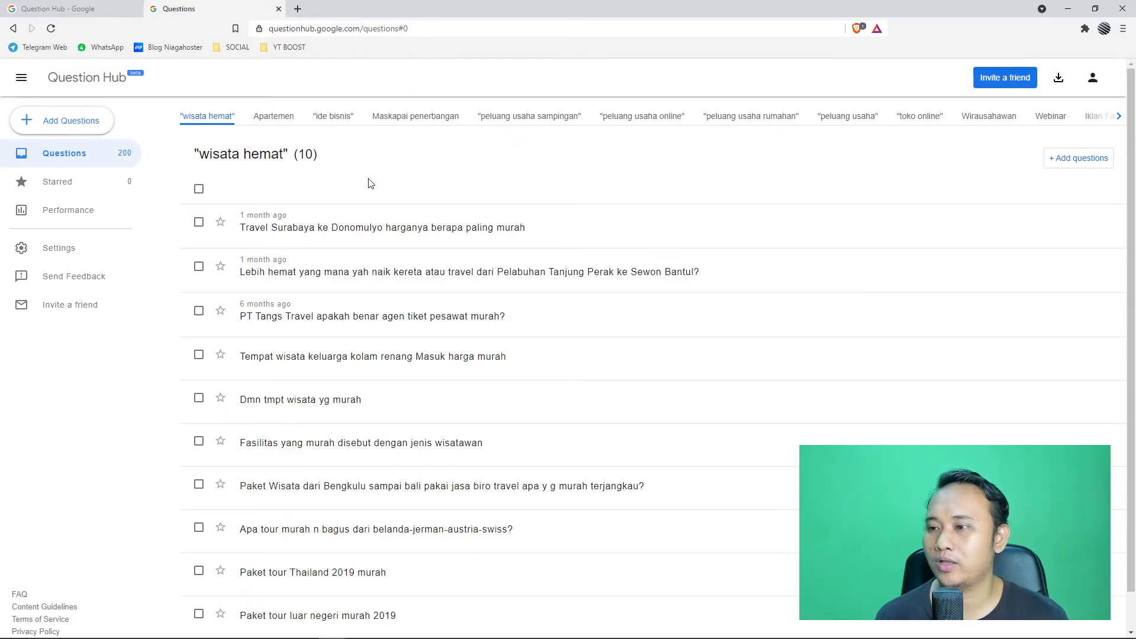
scroll(369, 184, down, 1)
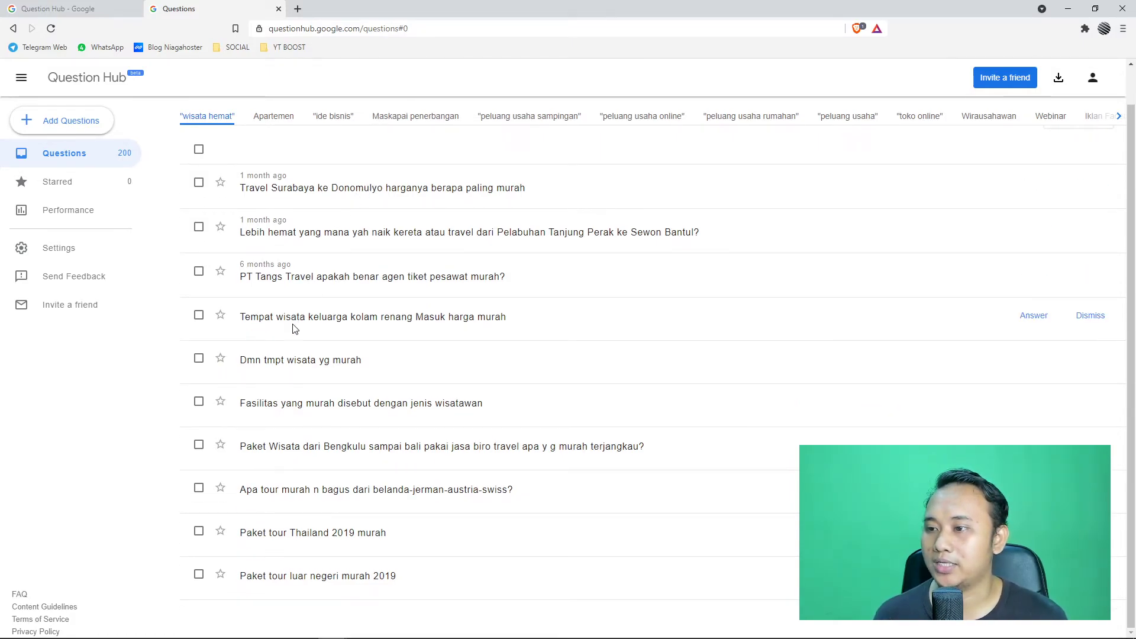